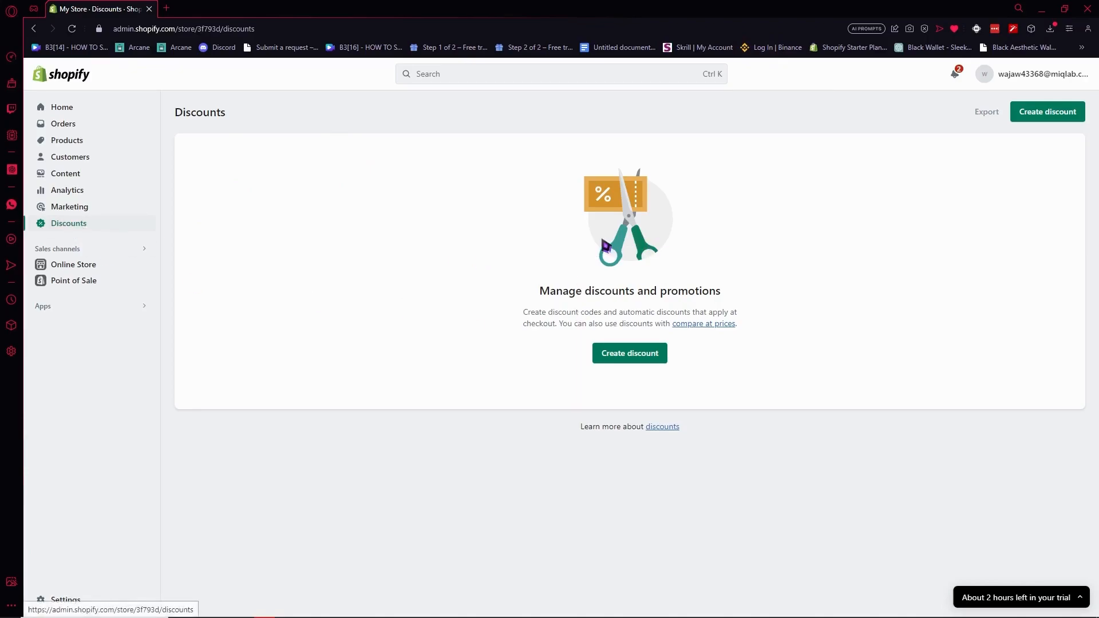
- Start creating a discount and examine the available discount types, including the ReConvert Upsell & Cross Sell options
click(630, 359)
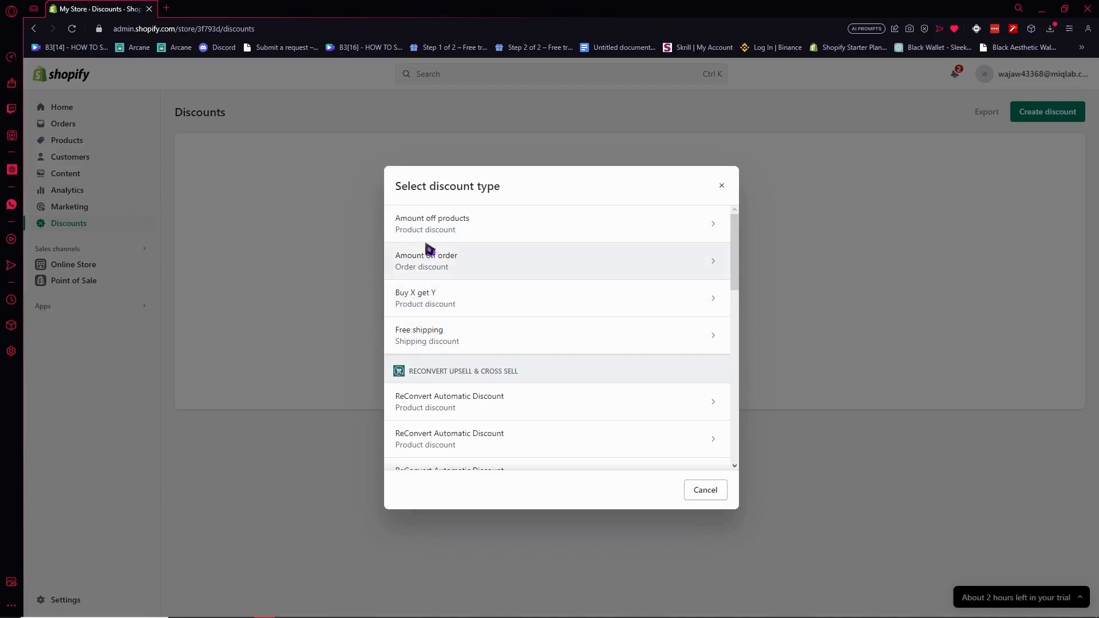
scroll(458, 231, down, 3)
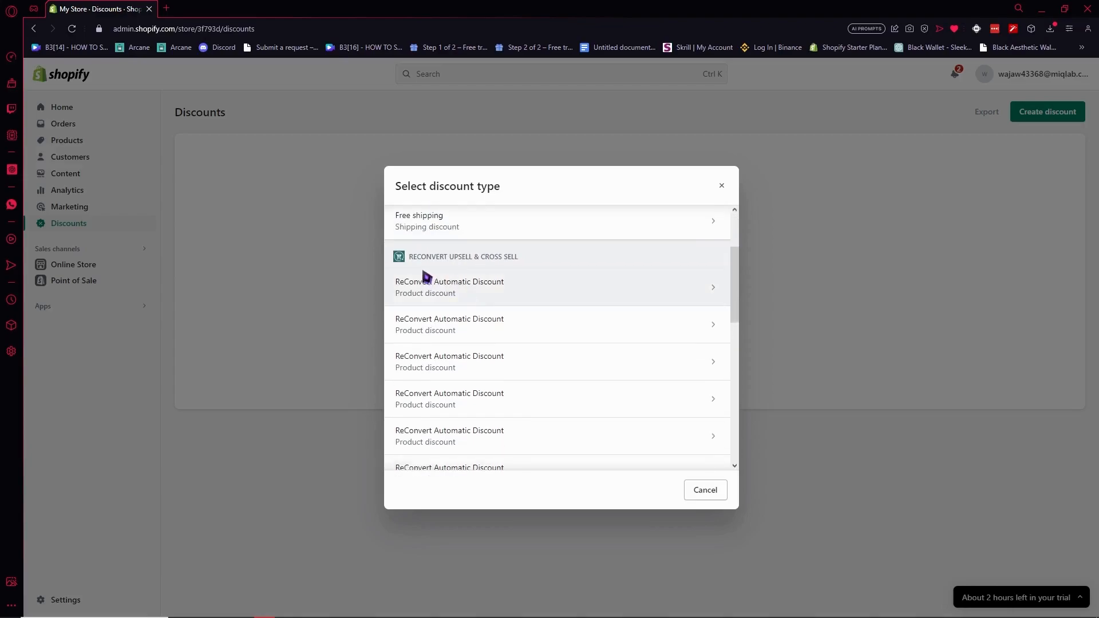
scroll(446, 289, down, 2)
scroll(509, 360, up, 2)
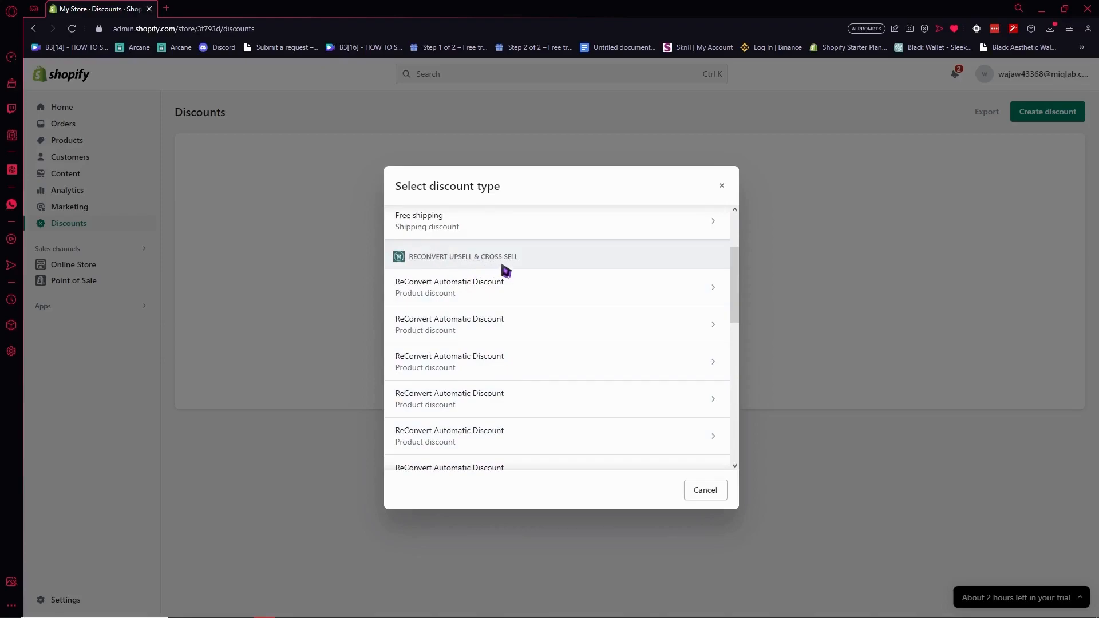
scroll(503, 267, up, 2)
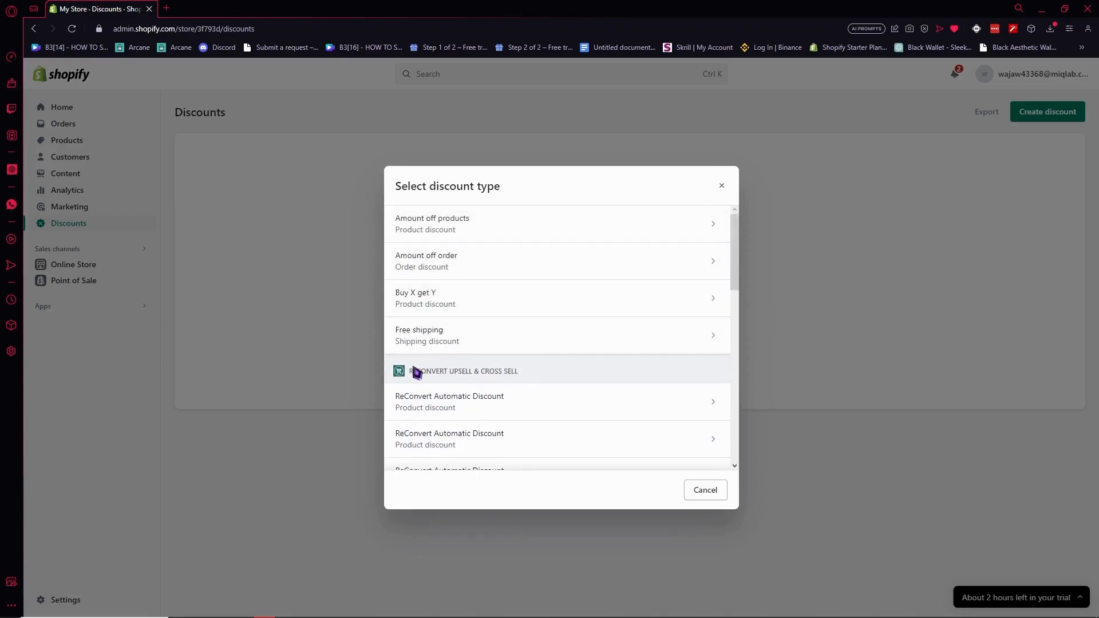
scroll(510, 360, down, 3)
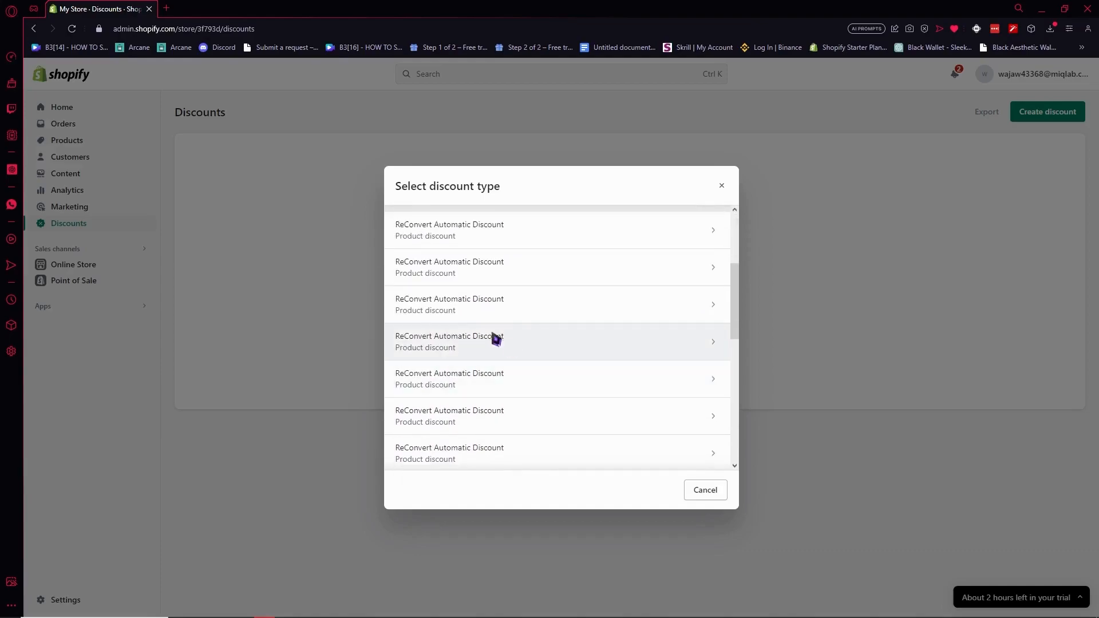
scroll(501, 359, up, 3)
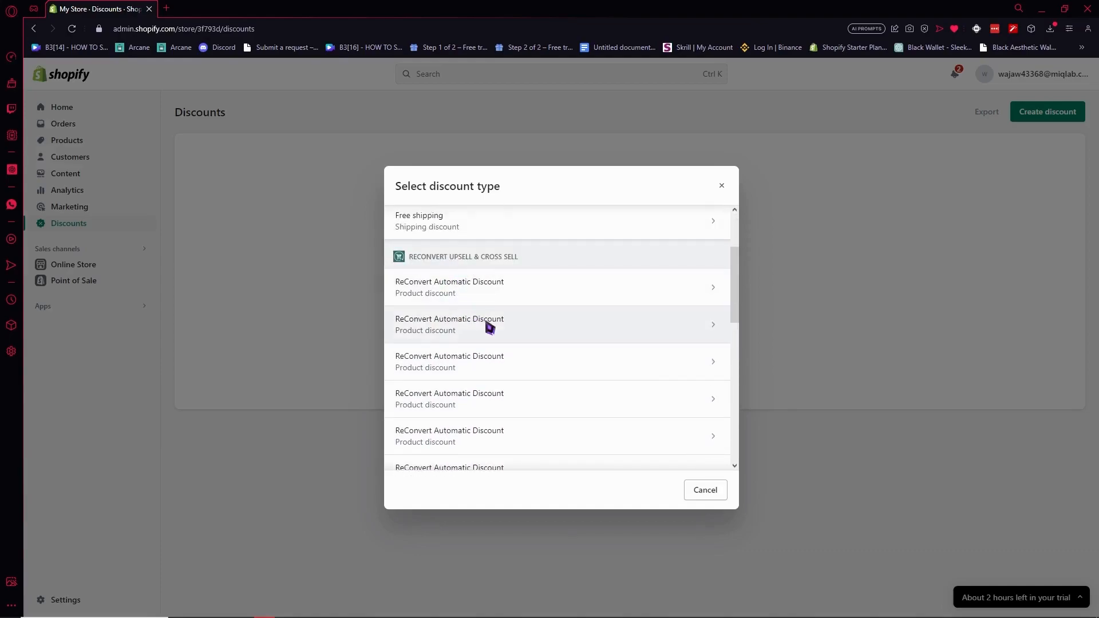
scroll(490, 336, down, 2)
scroll(493, 338, up, 3)
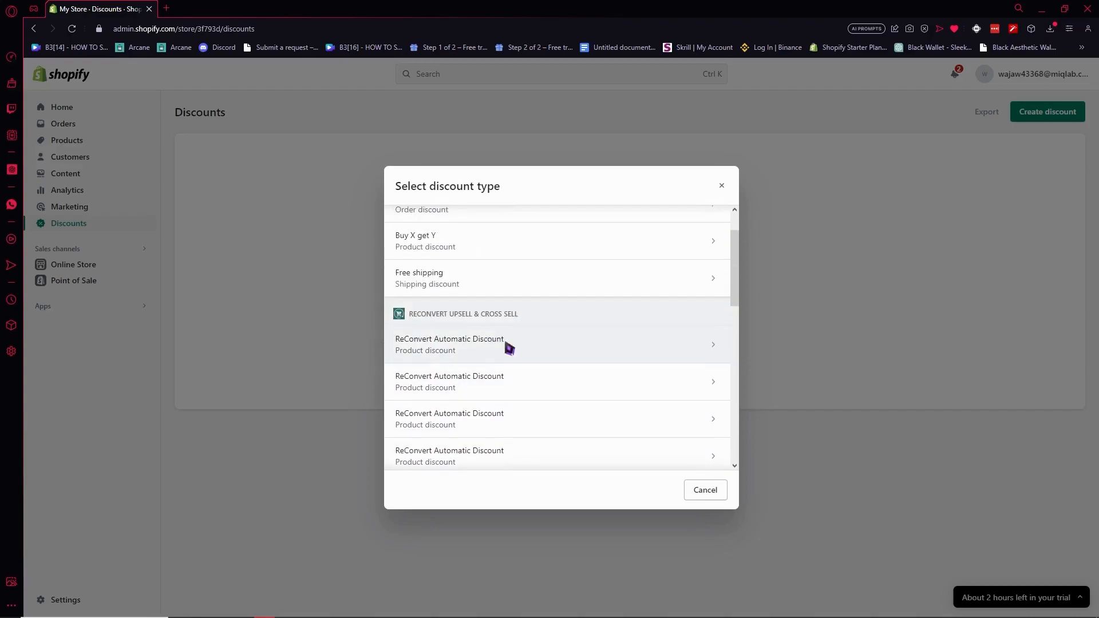
scroll(475, 395, up, 1)
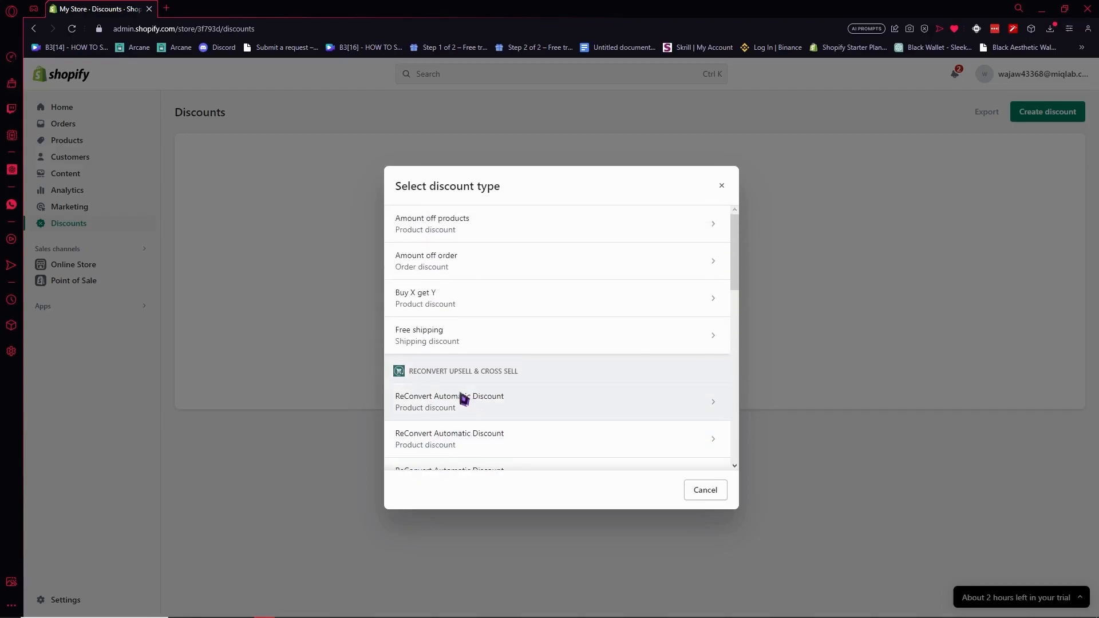
scroll(458, 401, down, 2)
scroll(471, 383, up, 2)
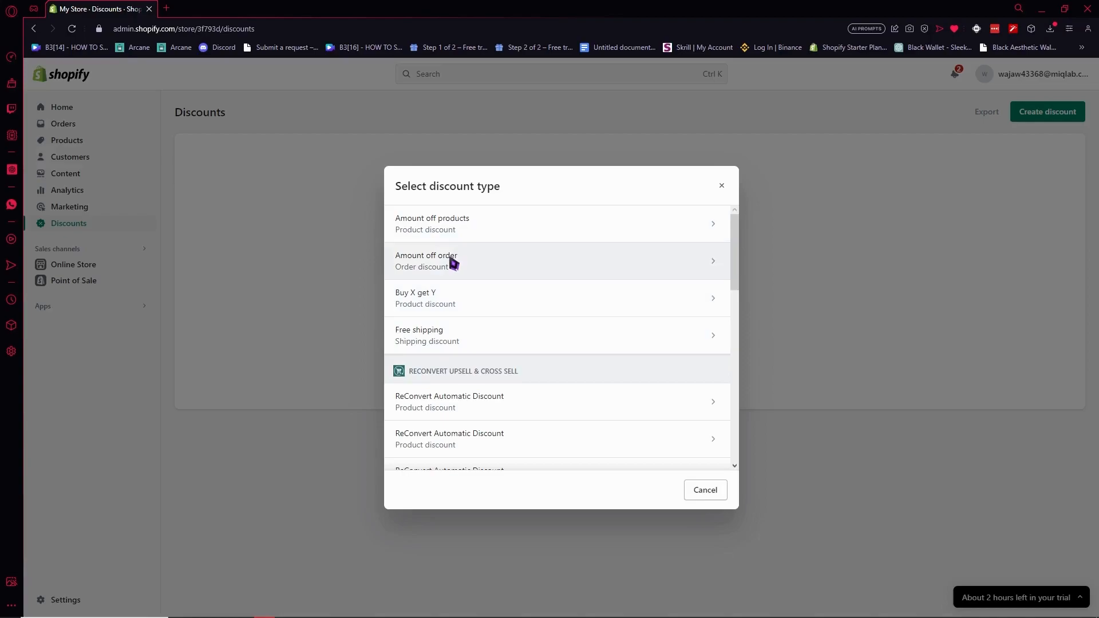
- Choose the Amount off order discount type and use the Discount code method
click(453, 262)
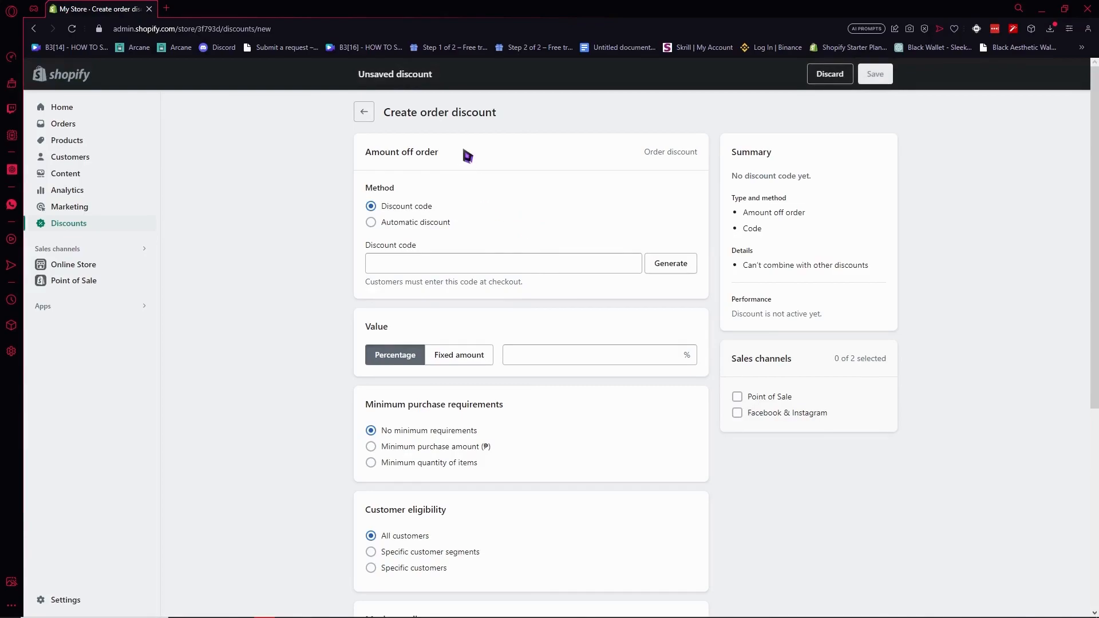
click(427, 223)
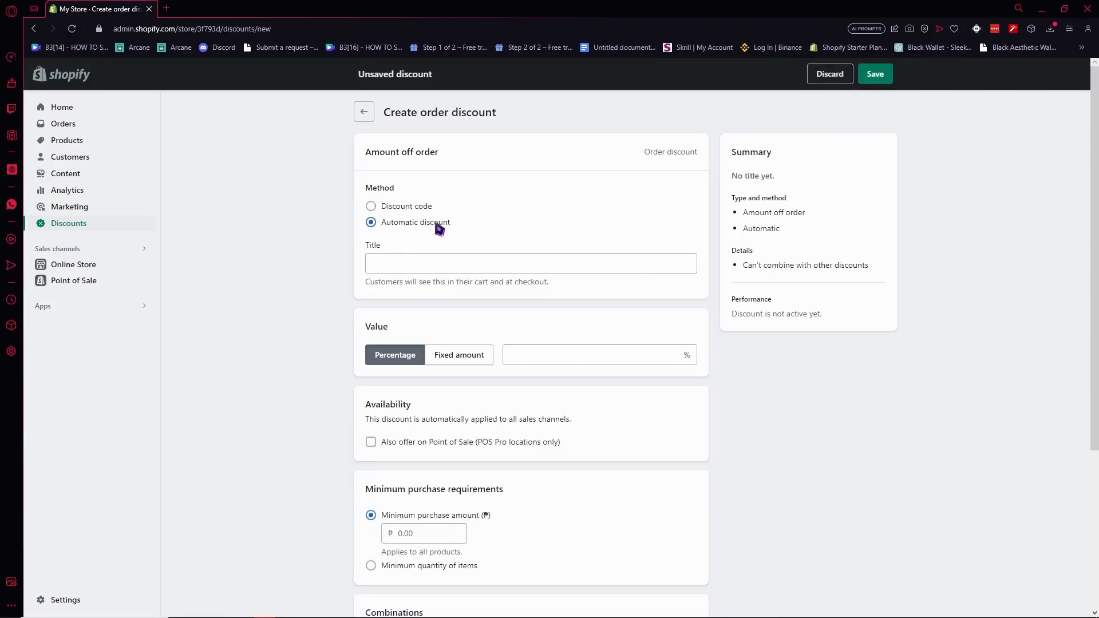
click(404, 207)
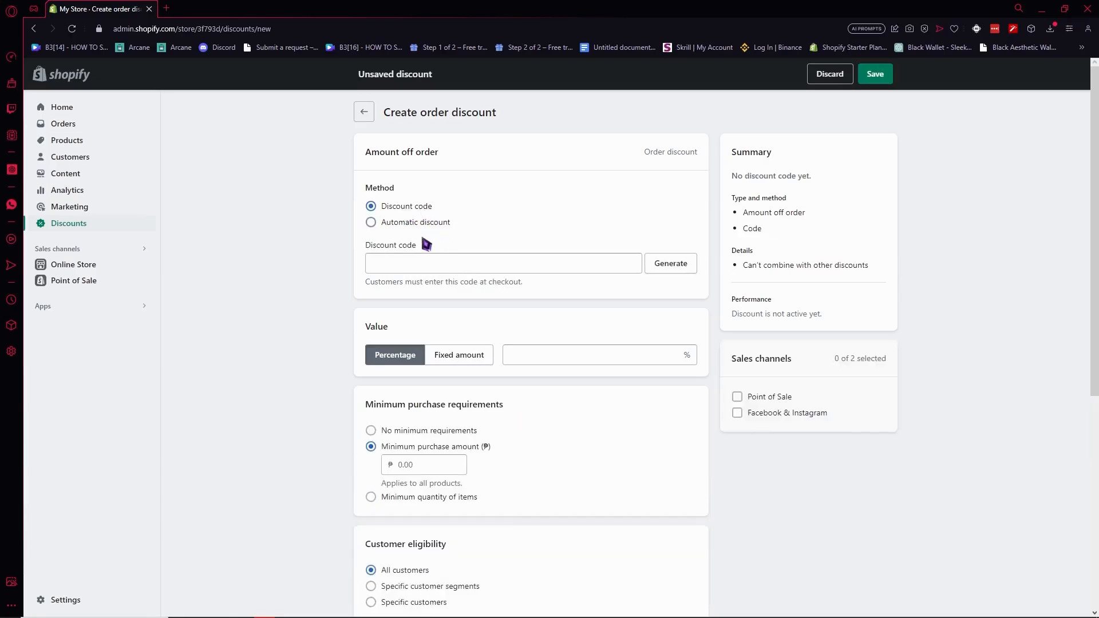
- Generate a random discount code, then replace it with the custom code THISISACOUPON04
click(419, 270)
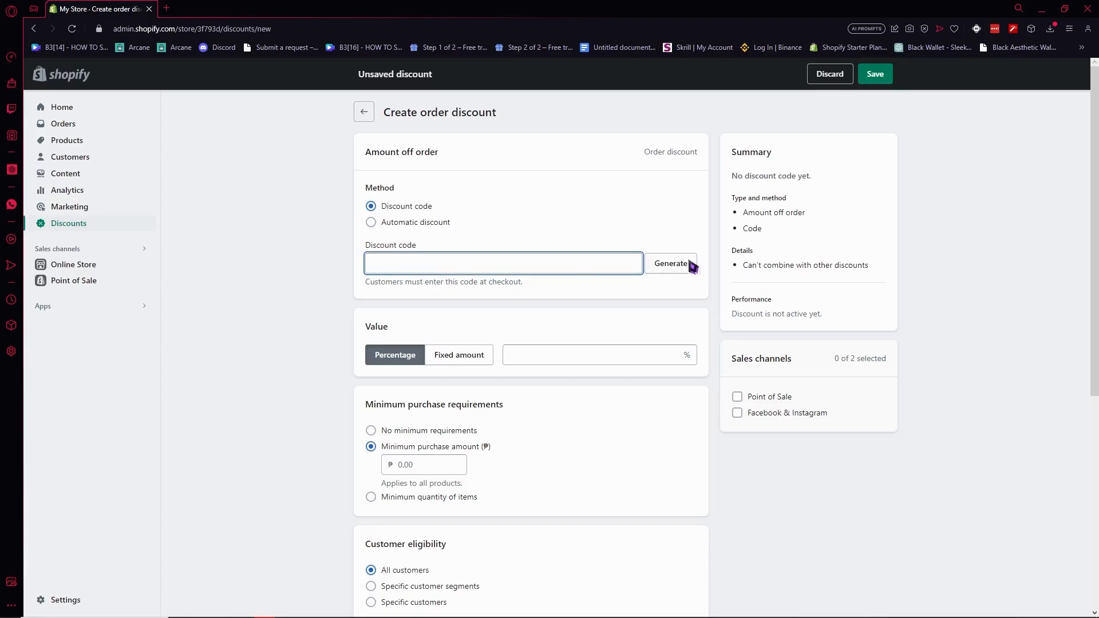
click(673, 267)
drag(477, 262, 359, 275)
click(422, 268)
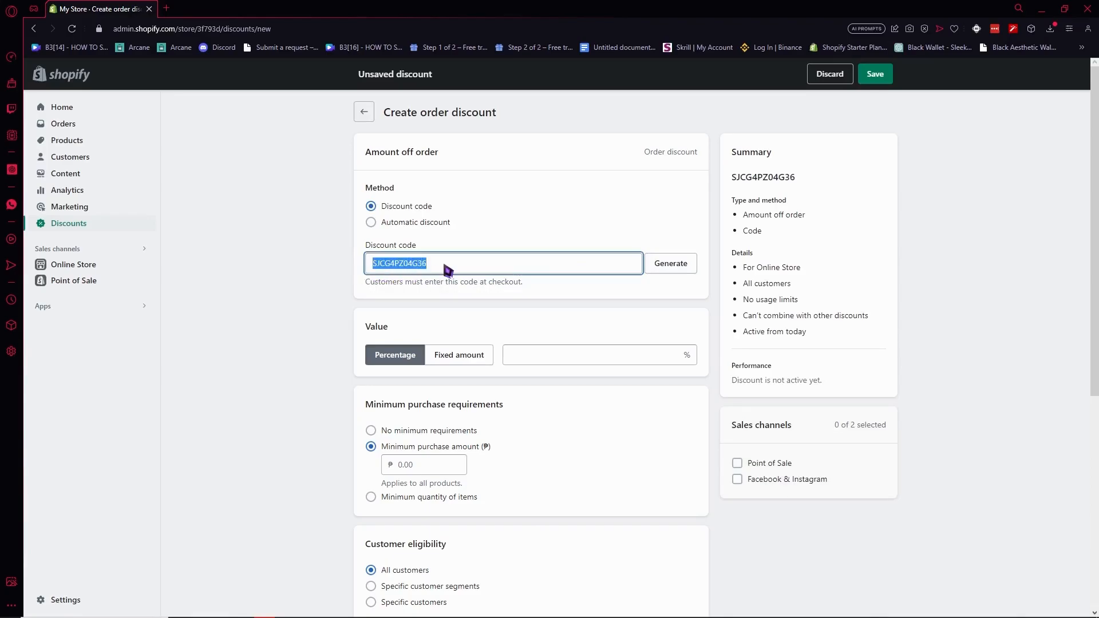
text(K)
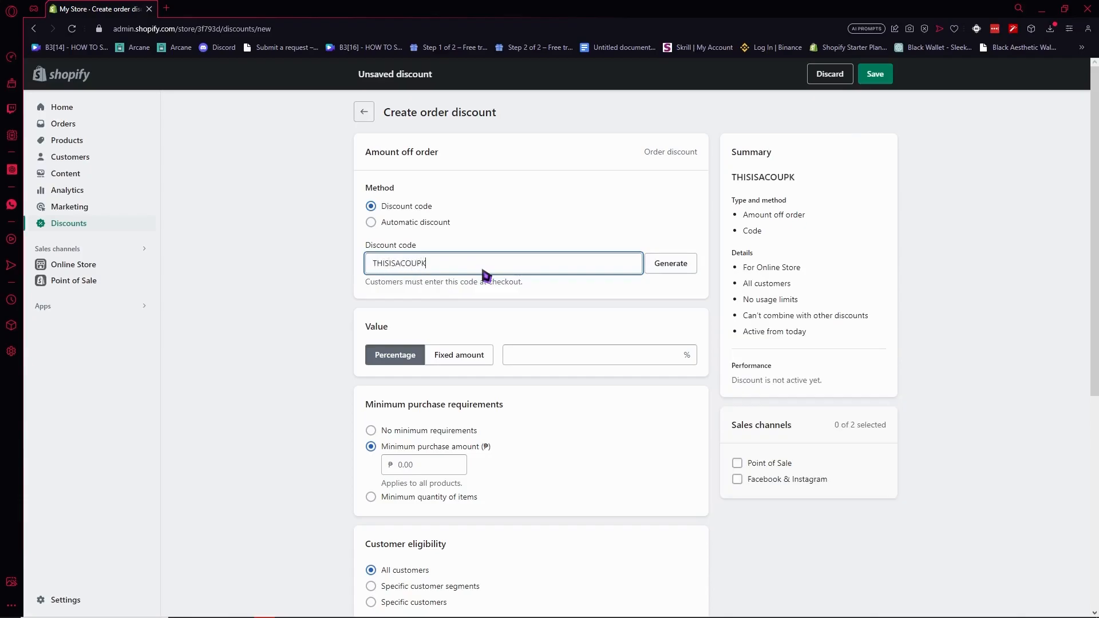
click(452, 248)
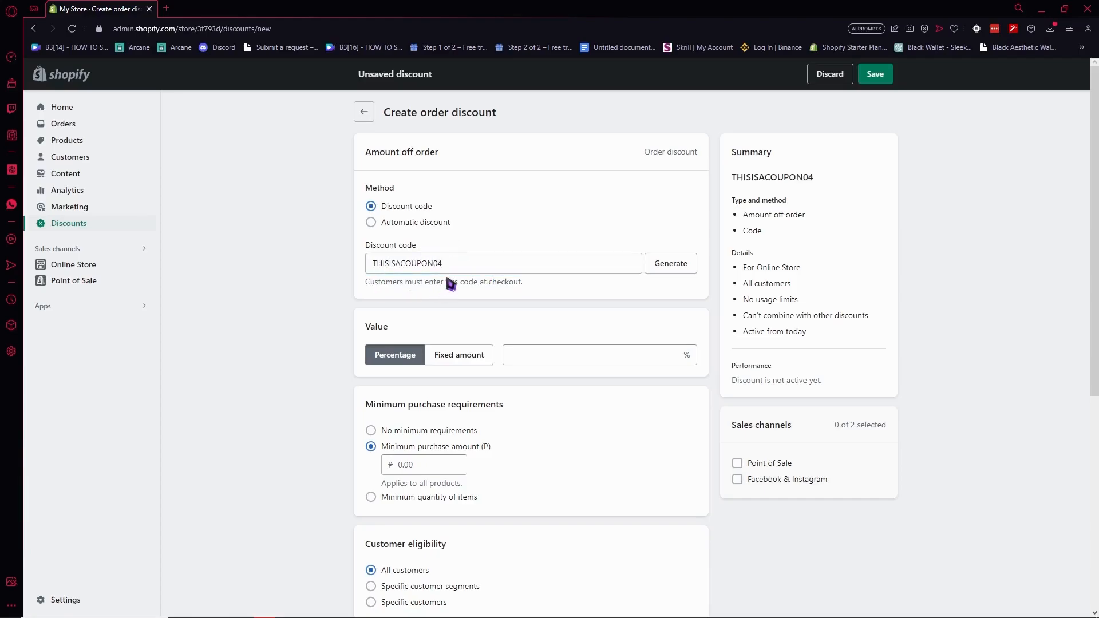
drag(454, 265, 342, 267)
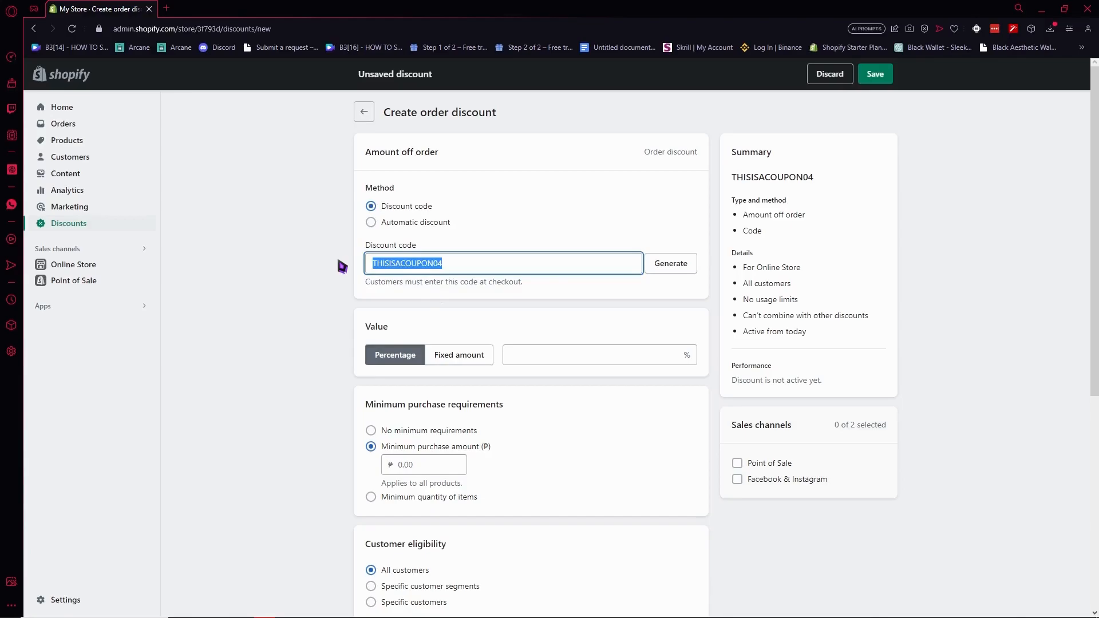
scroll(340, 266, down, 1)
click(359, 255)
scroll(358, 240, up, 1)
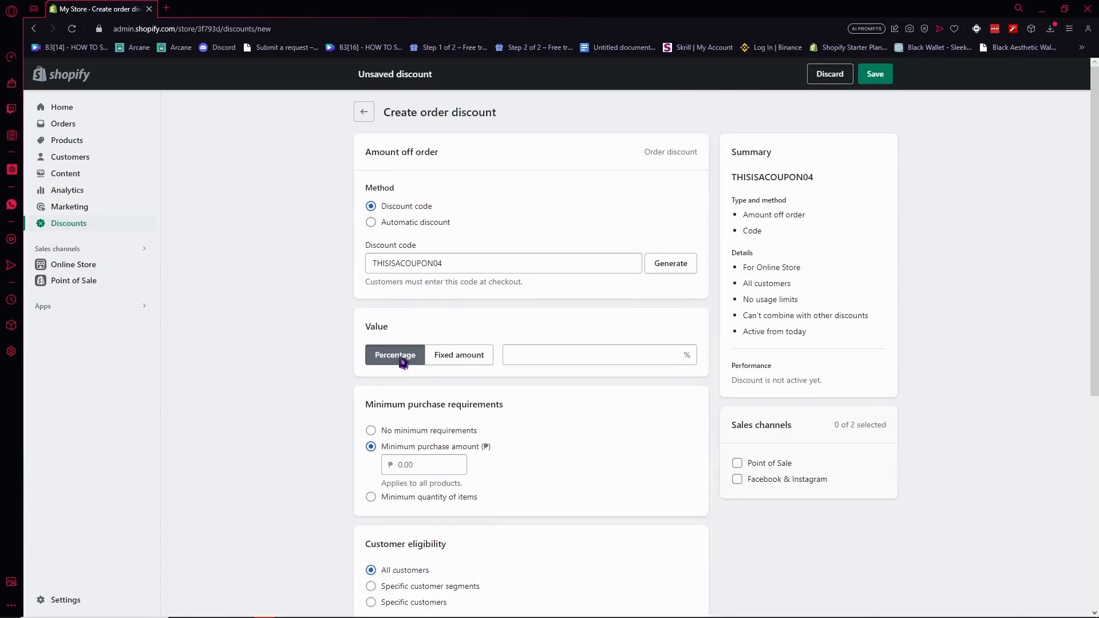
- Set the discount value to a fixed amount of ₱500
click(465, 357)
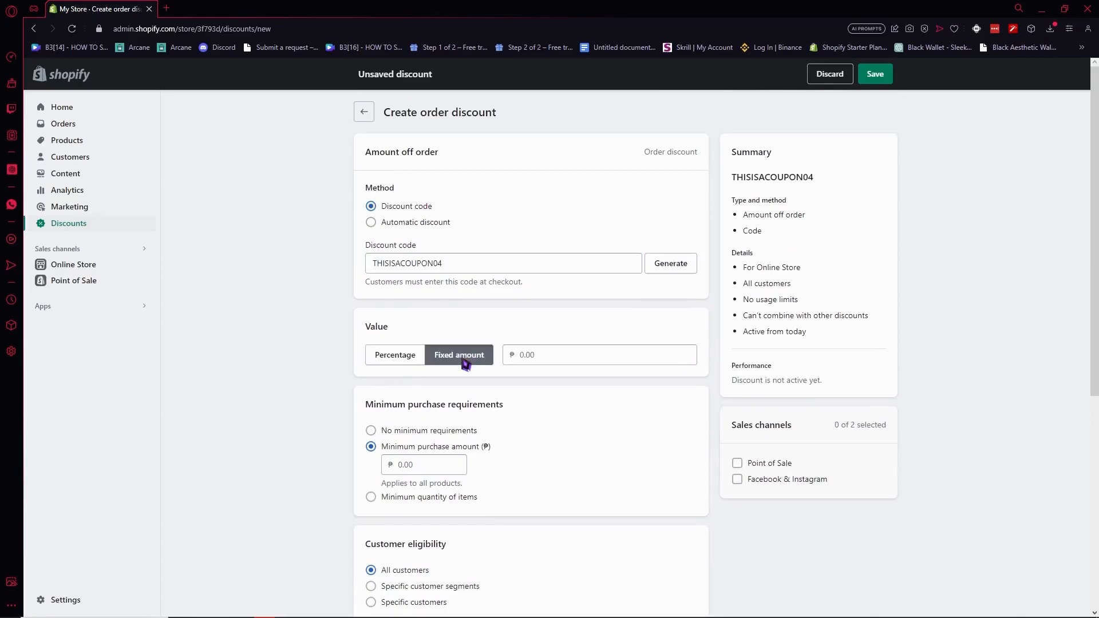
click(415, 358)
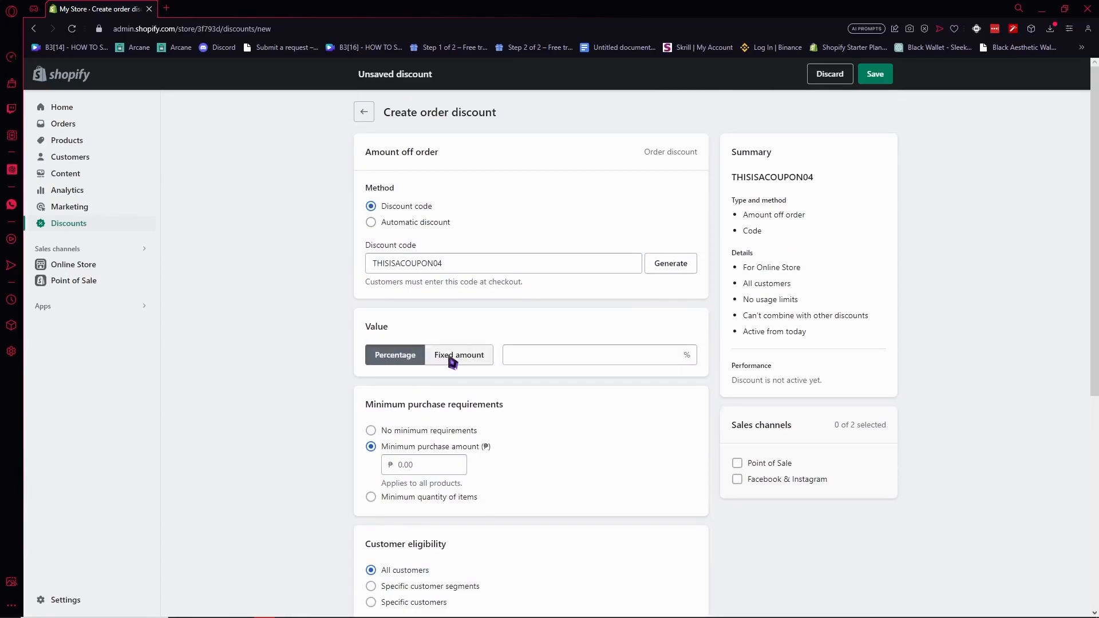
click(470, 361)
click(567, 360)
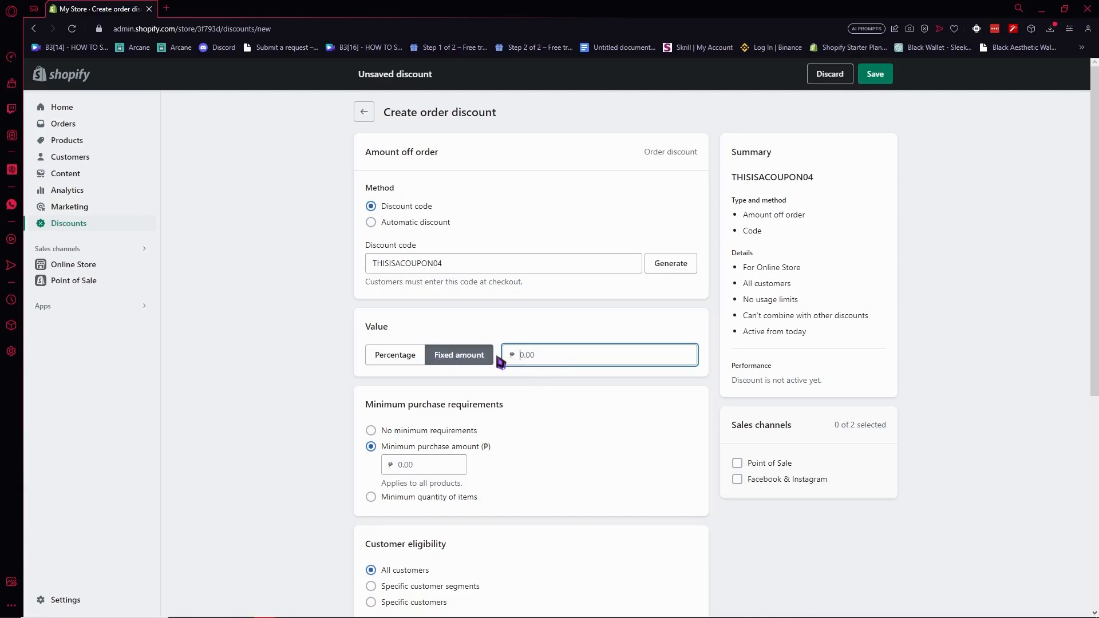
text(500)
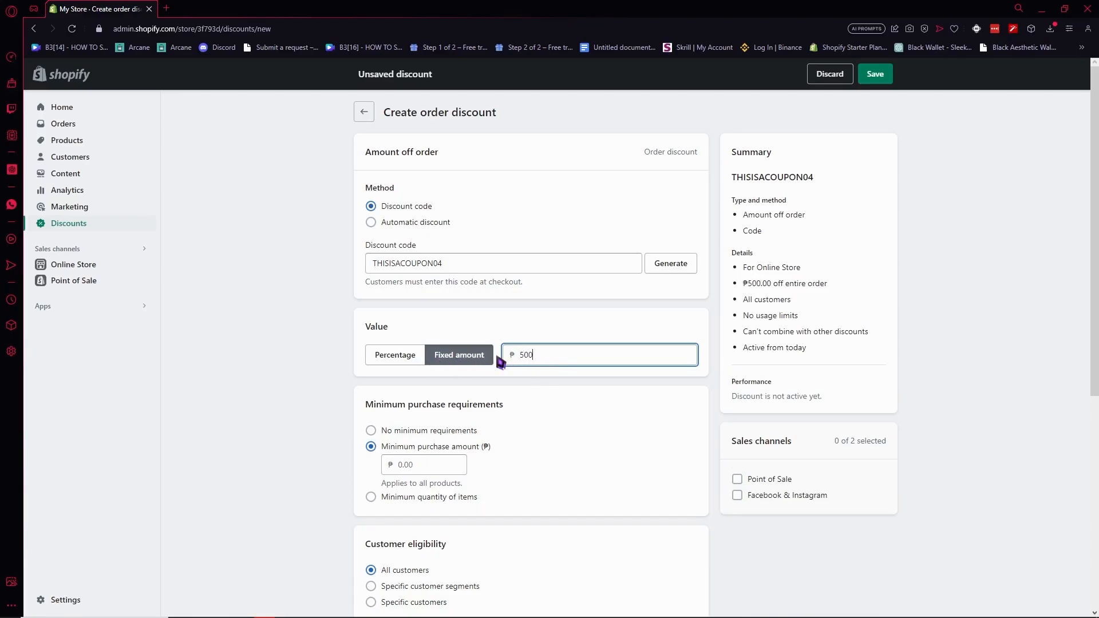
click(533, 373)
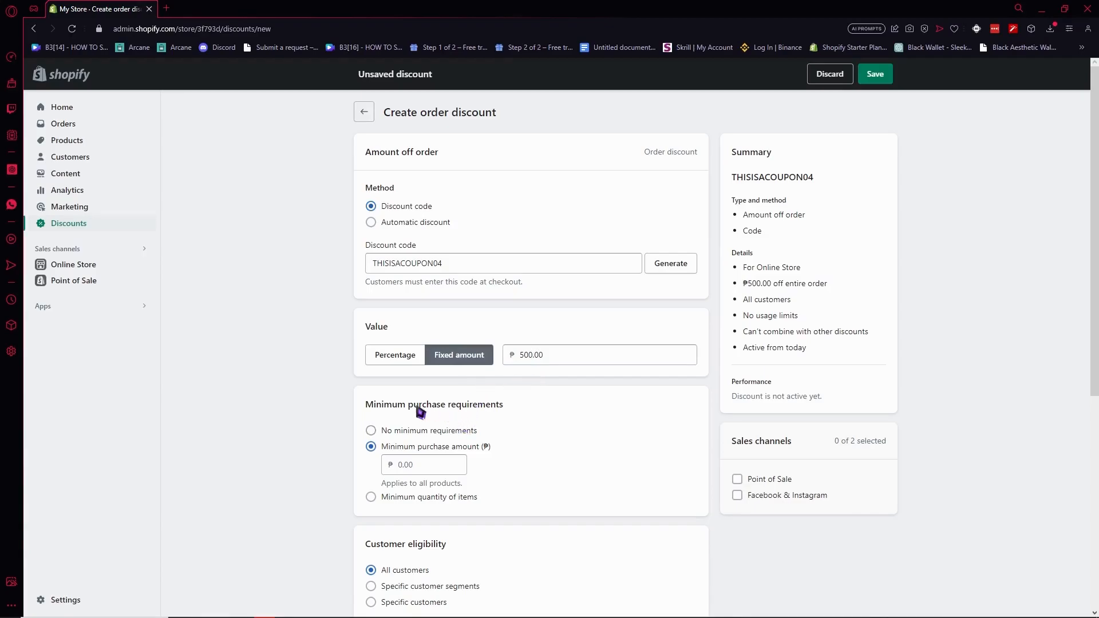
- Set the minimum purchase requirement to a minimum quantity of 3 items
scroll(515, 415, down, 1)
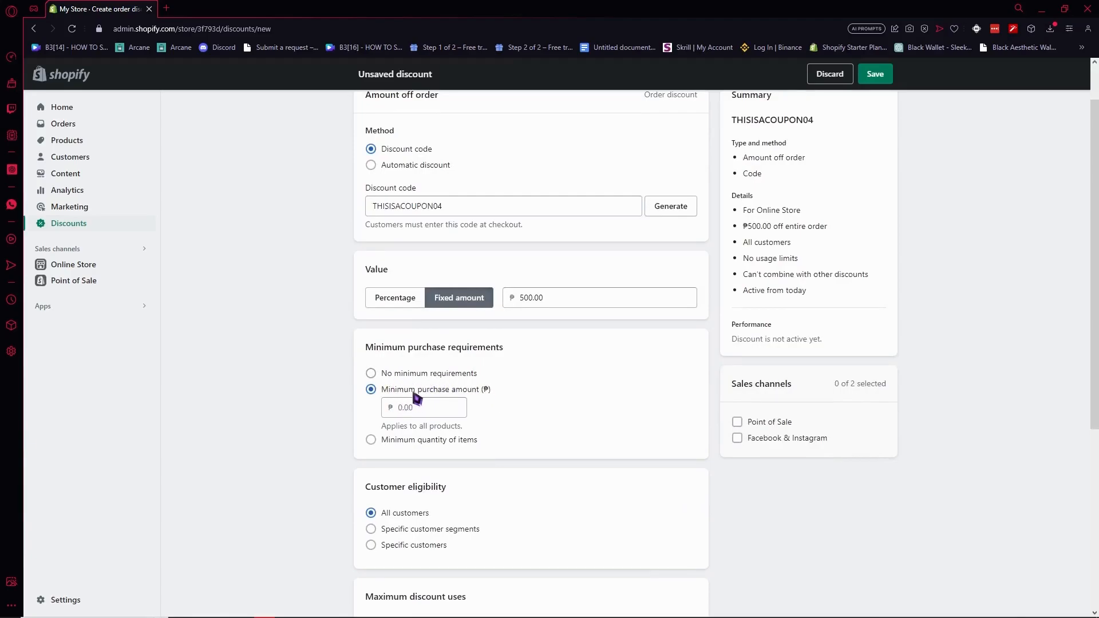
click(389, 375)
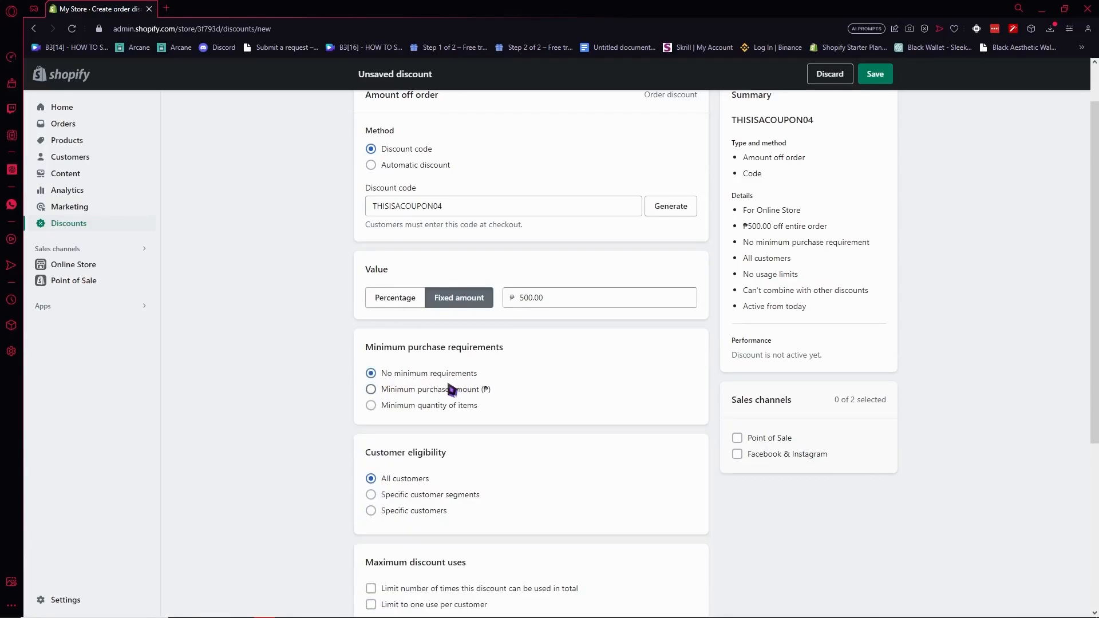
click(371, 406)
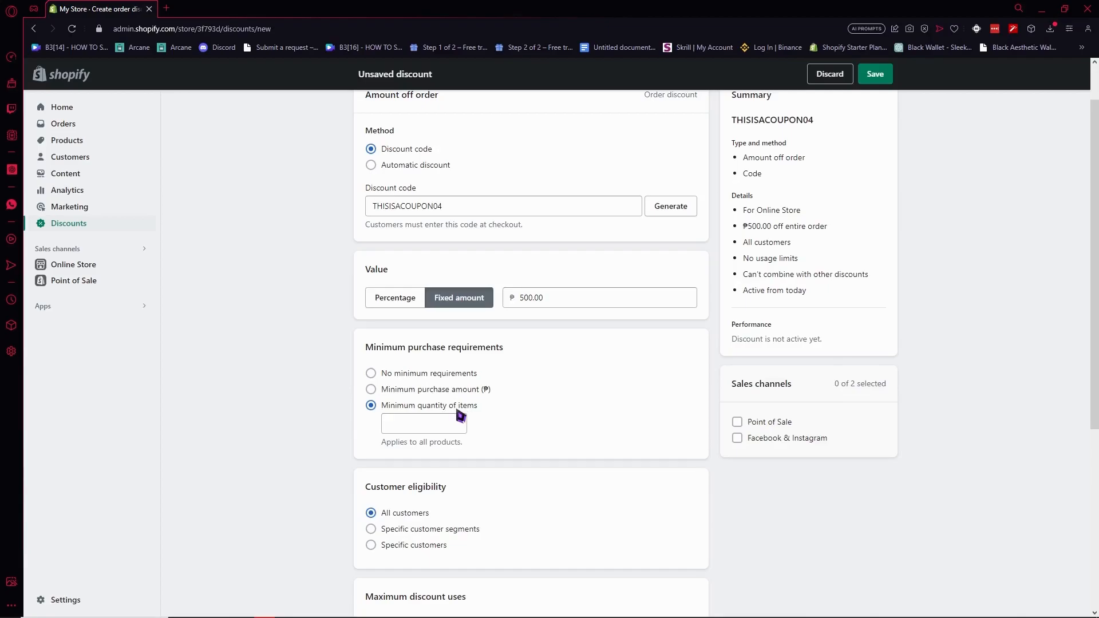
click(429, 431)
text(3)
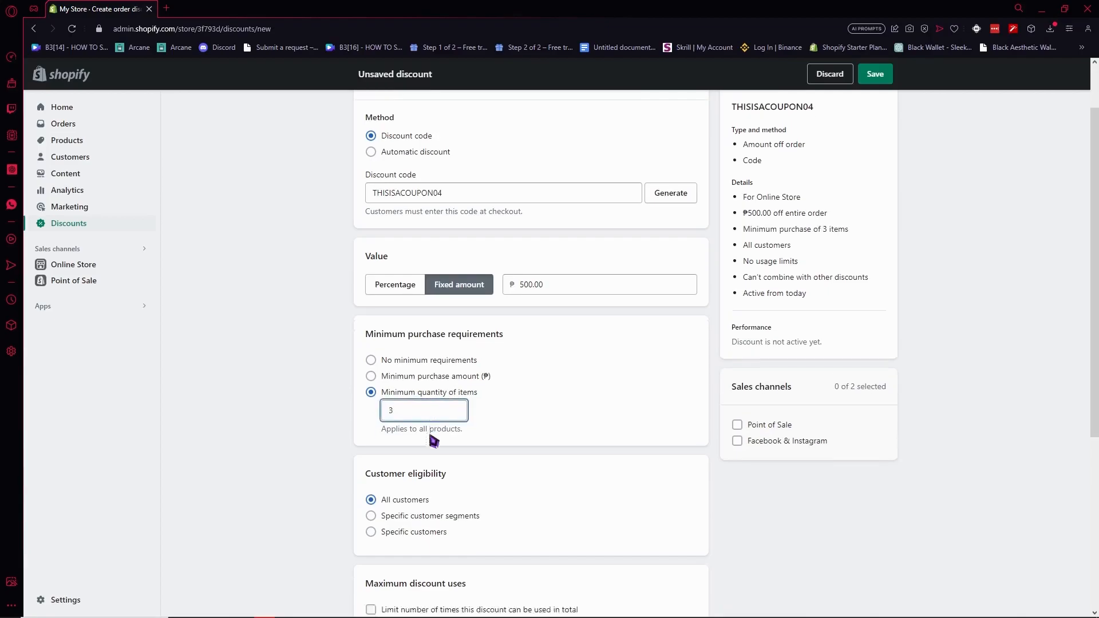
- Restrict customer eligibility to specific customer segments and add SAMPLE CUSTOMER GROUP
scroll(433, 435, down, 2)
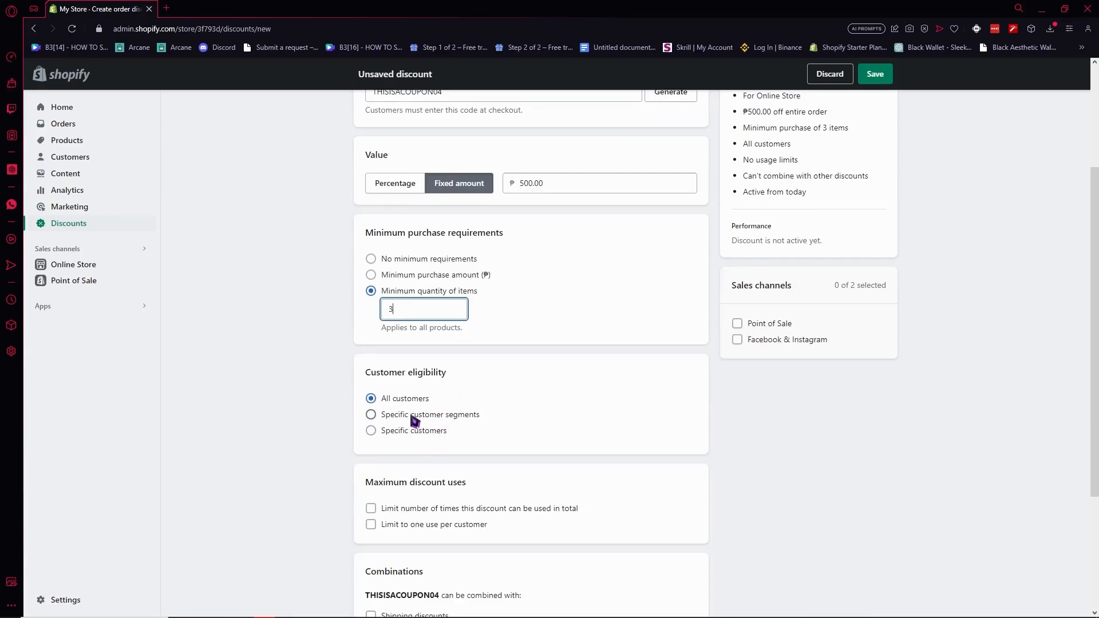
double_click(394, 419)
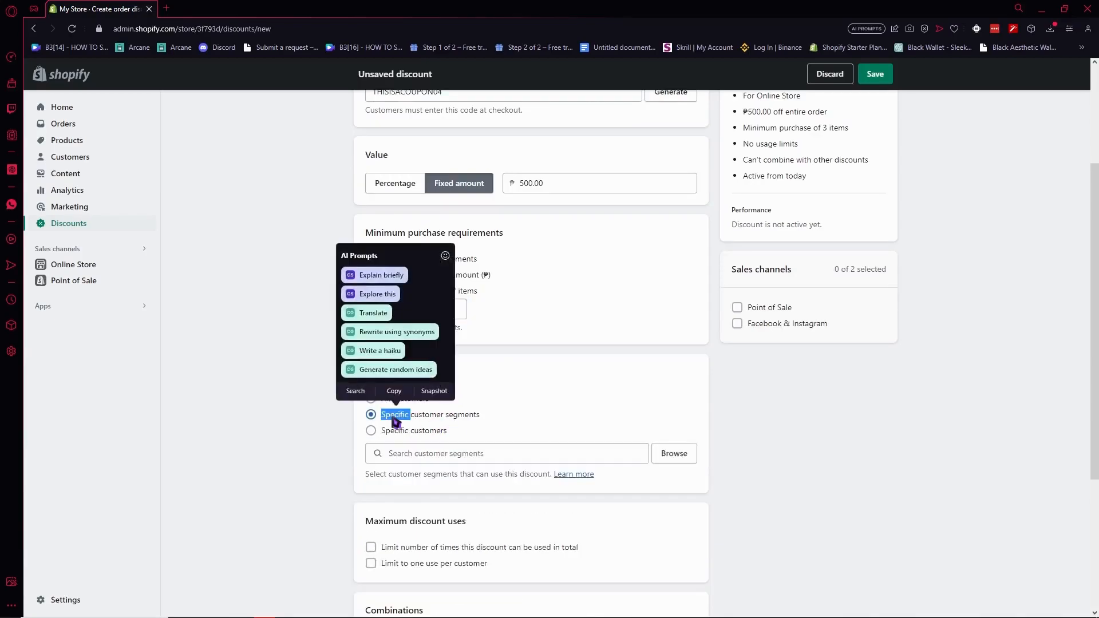
click(395, 421)
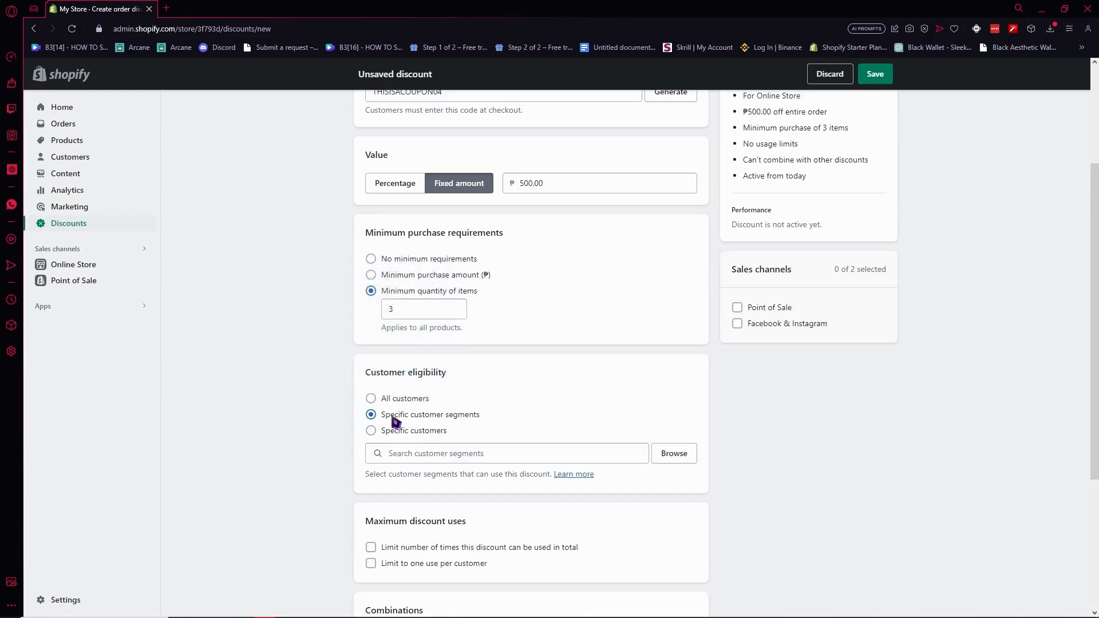
click(683, 461)
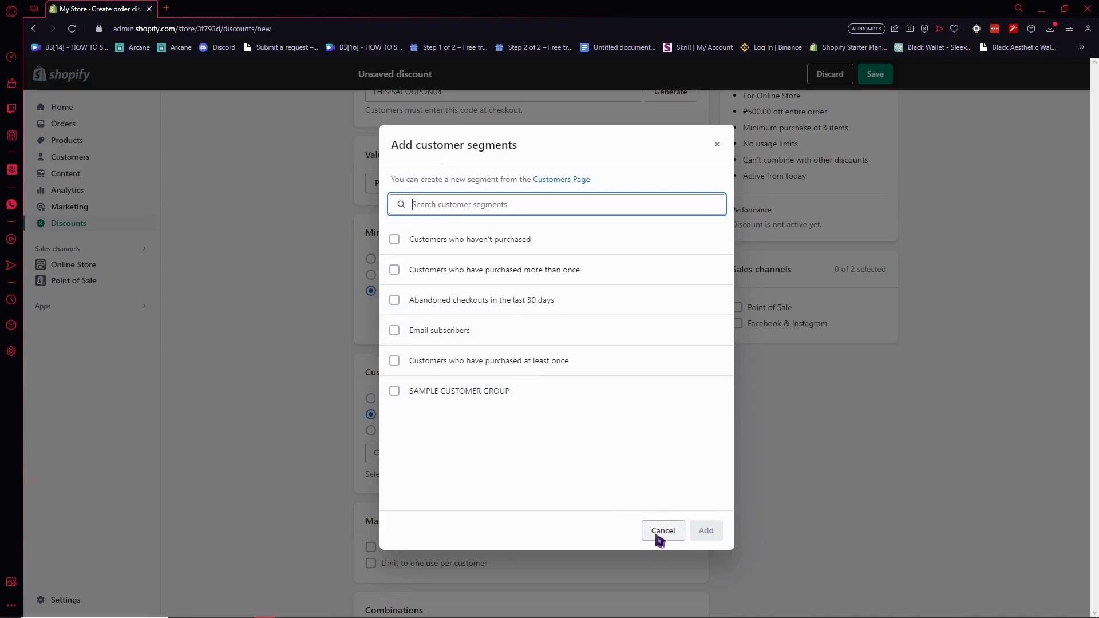
click(461, 392)
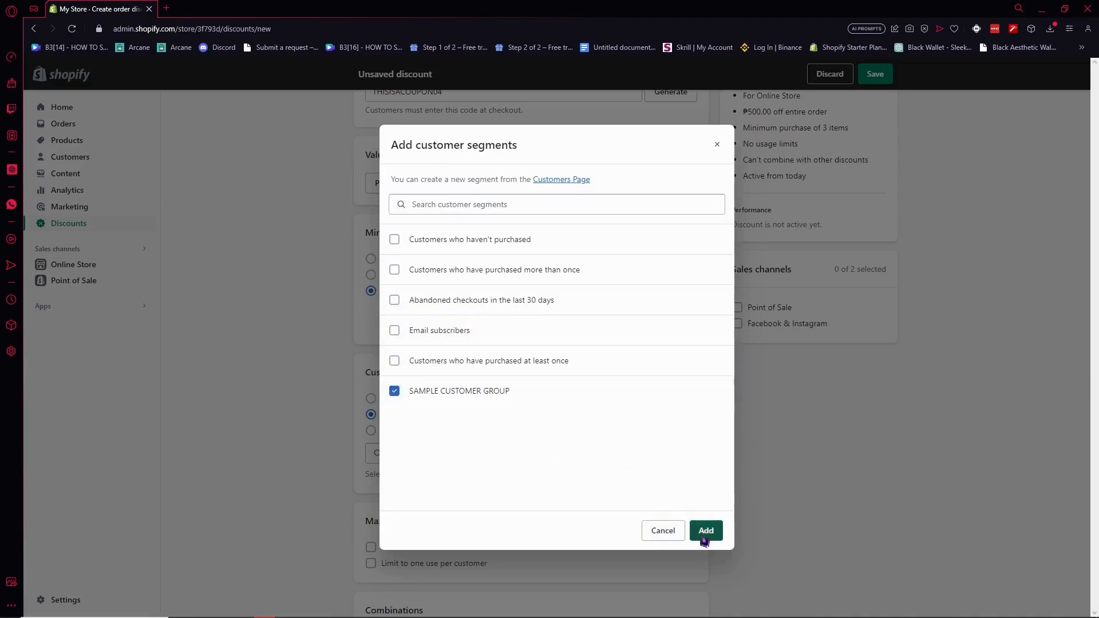
click(706, 532)
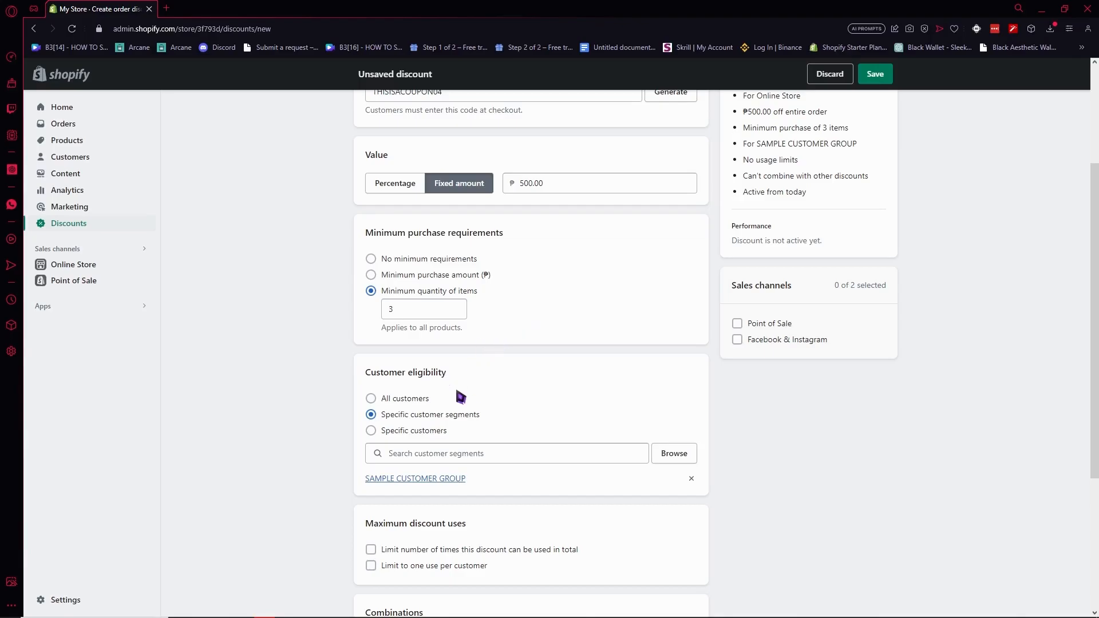
- Limit the total number of times the discount can be used to 5
scroll(456, 387, down, 2)
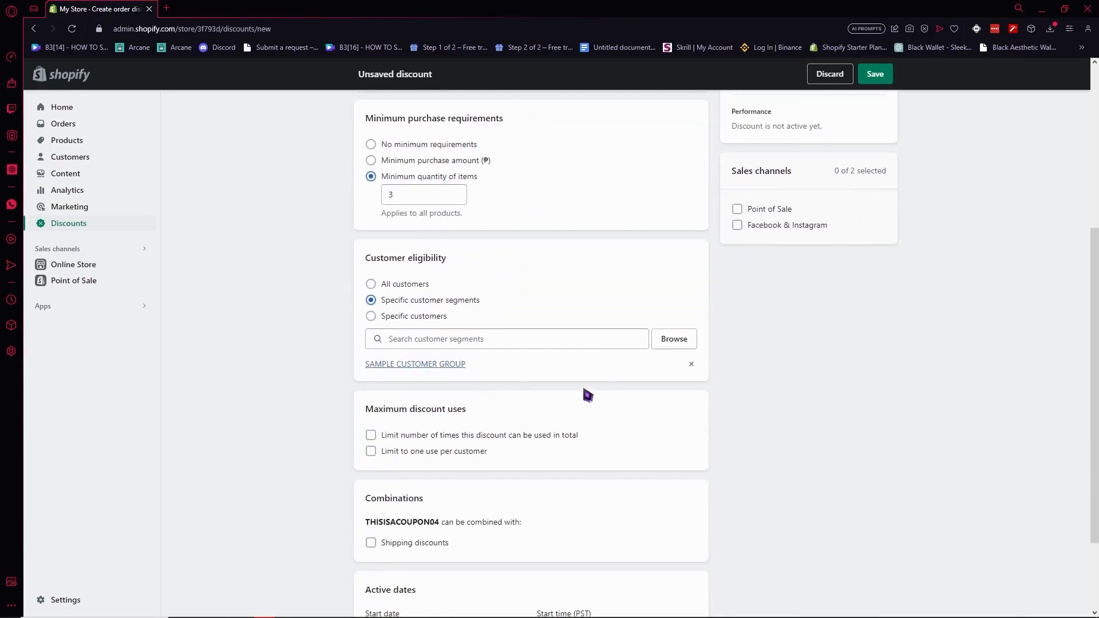
scroll(515, 383, down, 1)
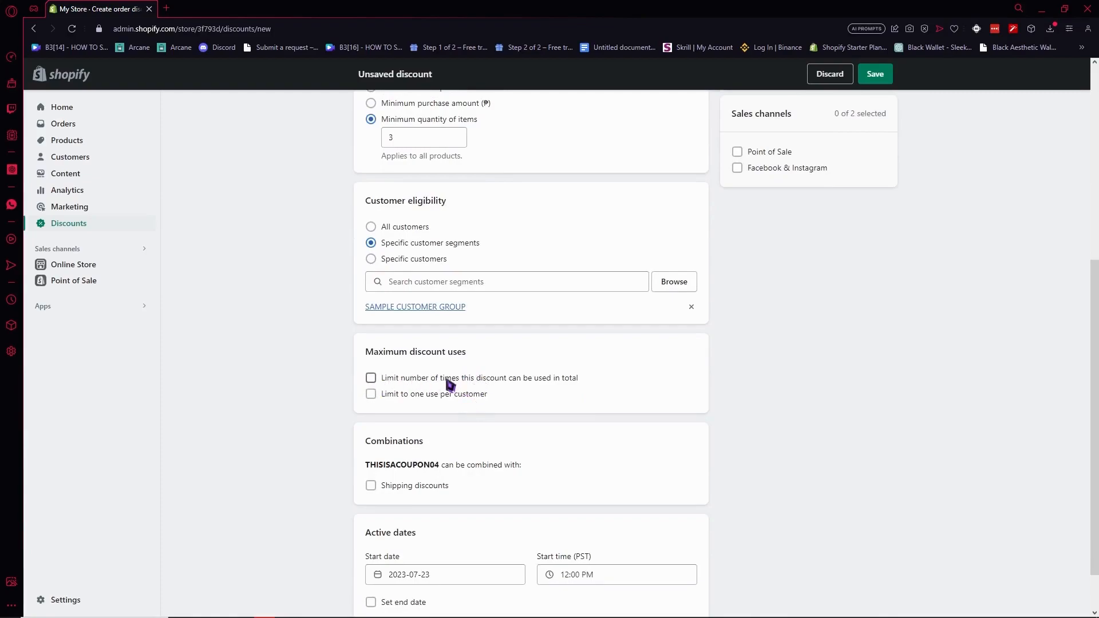
click(449, 382)
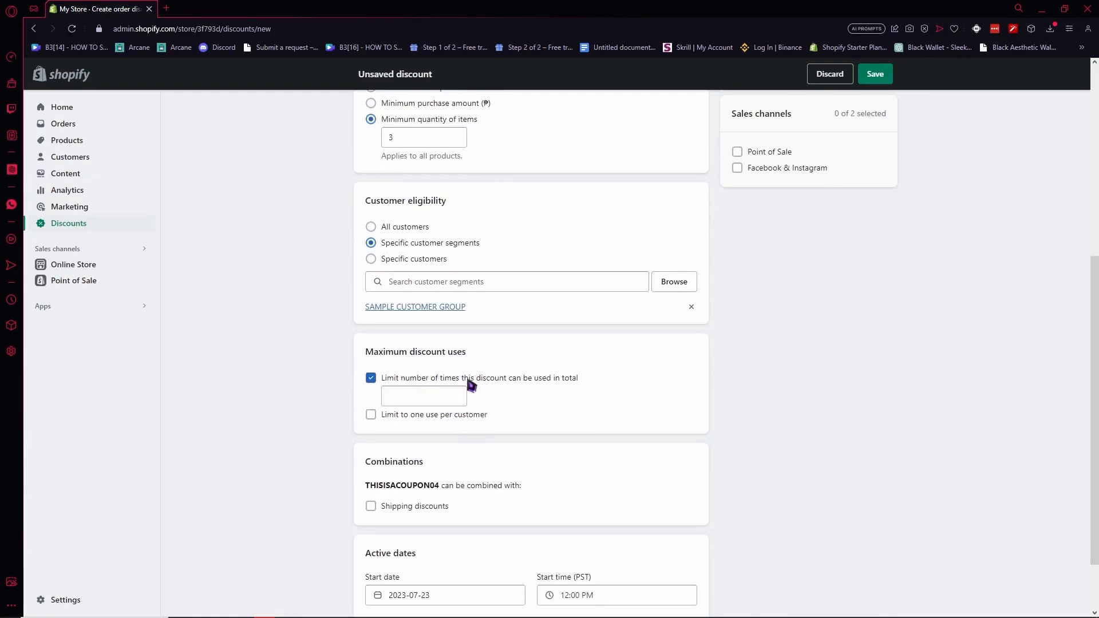
click(448, 397)
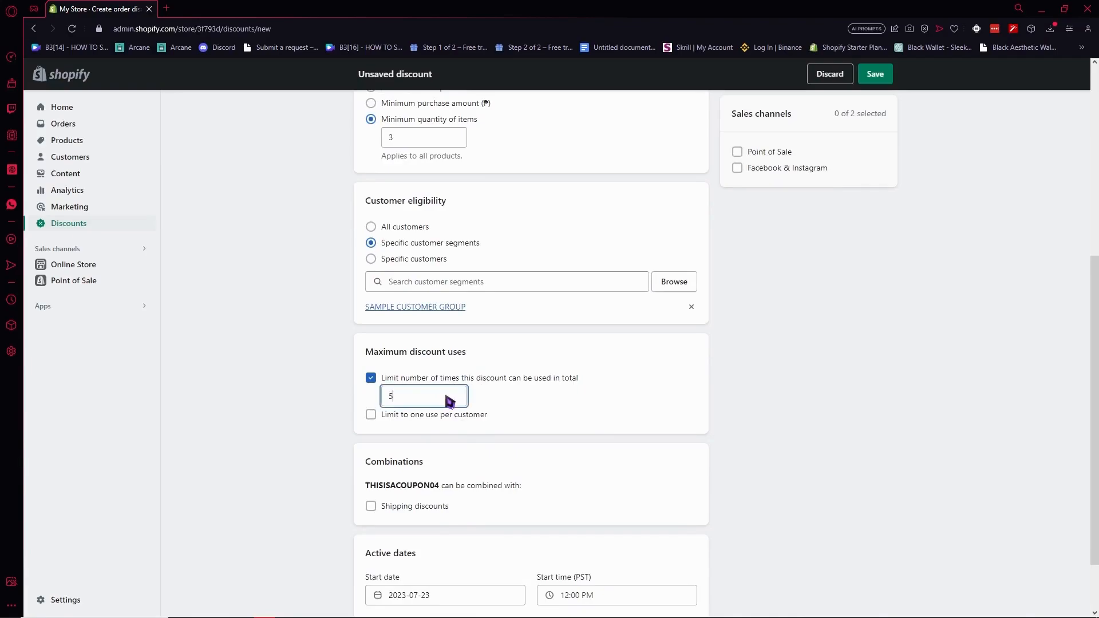
- Enable combining the discount code with shipping discounts, and turn that option back off
scroll(449, 401, down, 2)
drag(371, 383, 438, 393)
drag(369, 407, 475, 410)
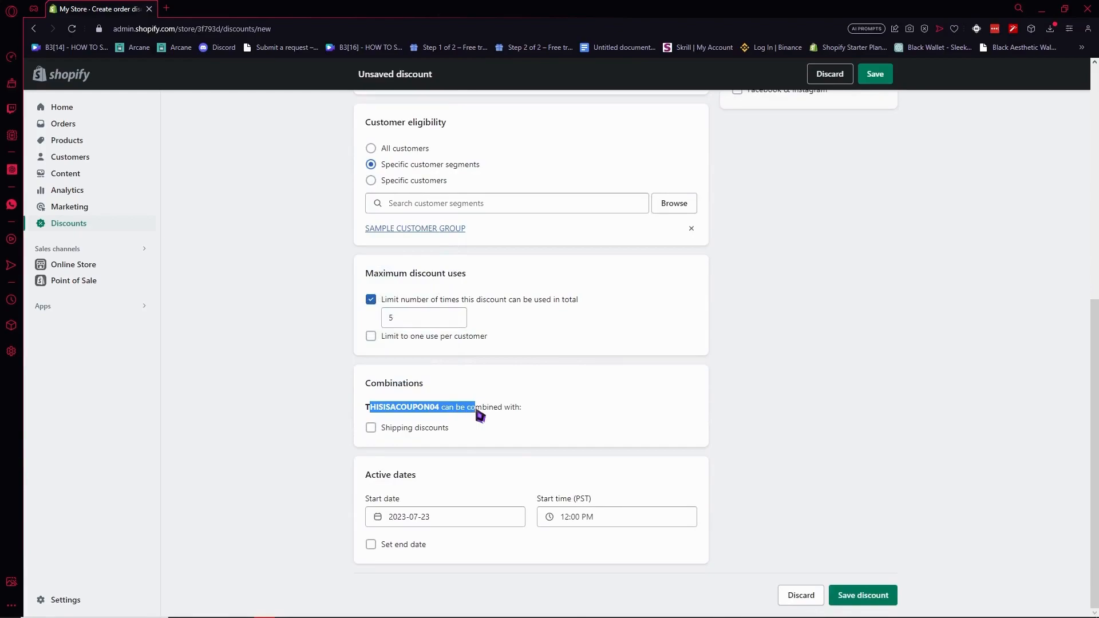
click(480, 415)
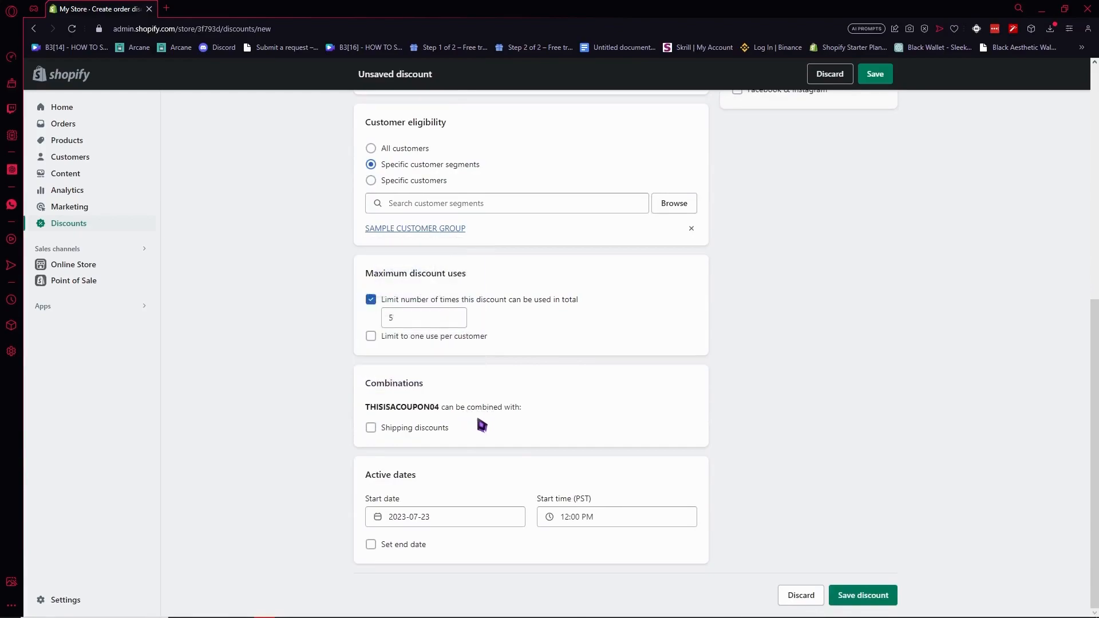
click(402, 428)
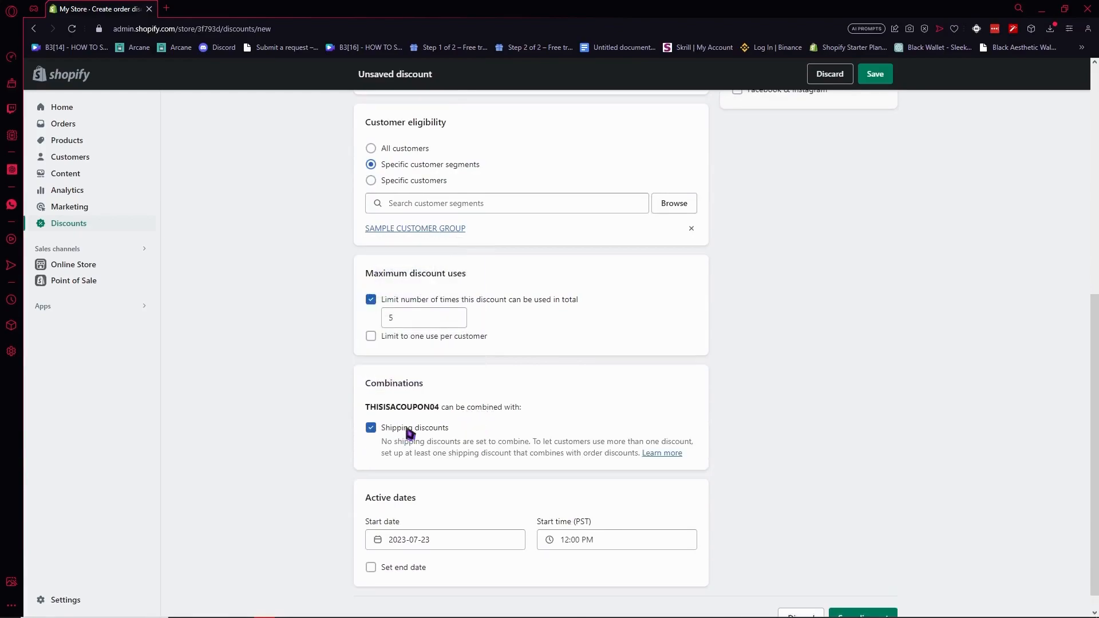
click(415, 434)
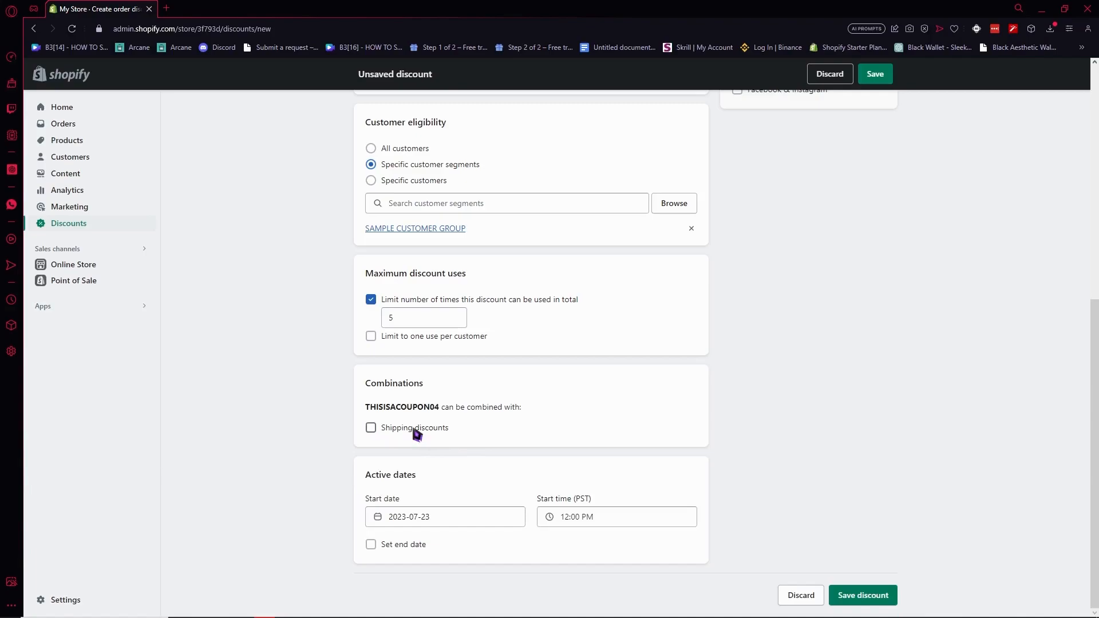
drag(366, 407, 438, 410)
click(439, 409)
- Review the discount's summary and sales channels, and save the THISISACOUPON04 order discount
scroll(534, 505, up, 7)
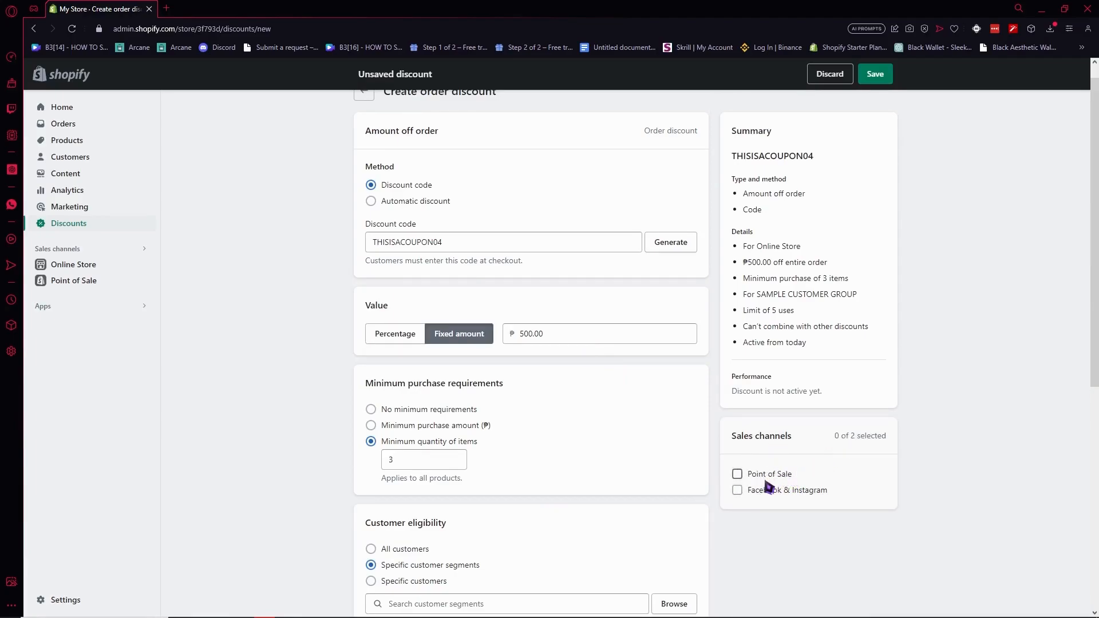
scroll(568, 359, down, 7)
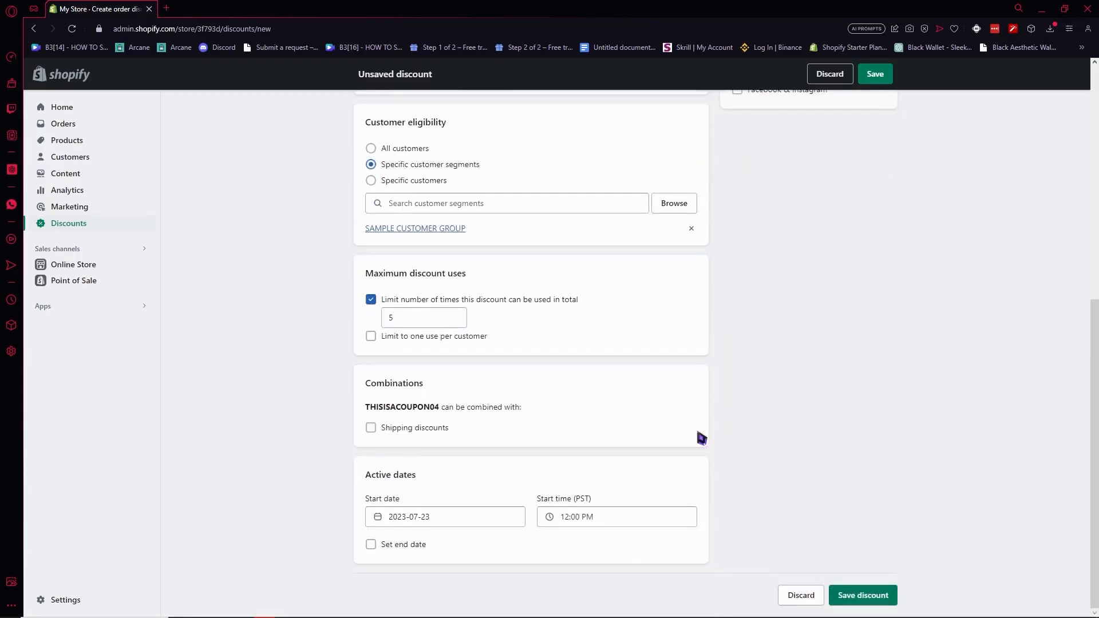
click(871, 595)
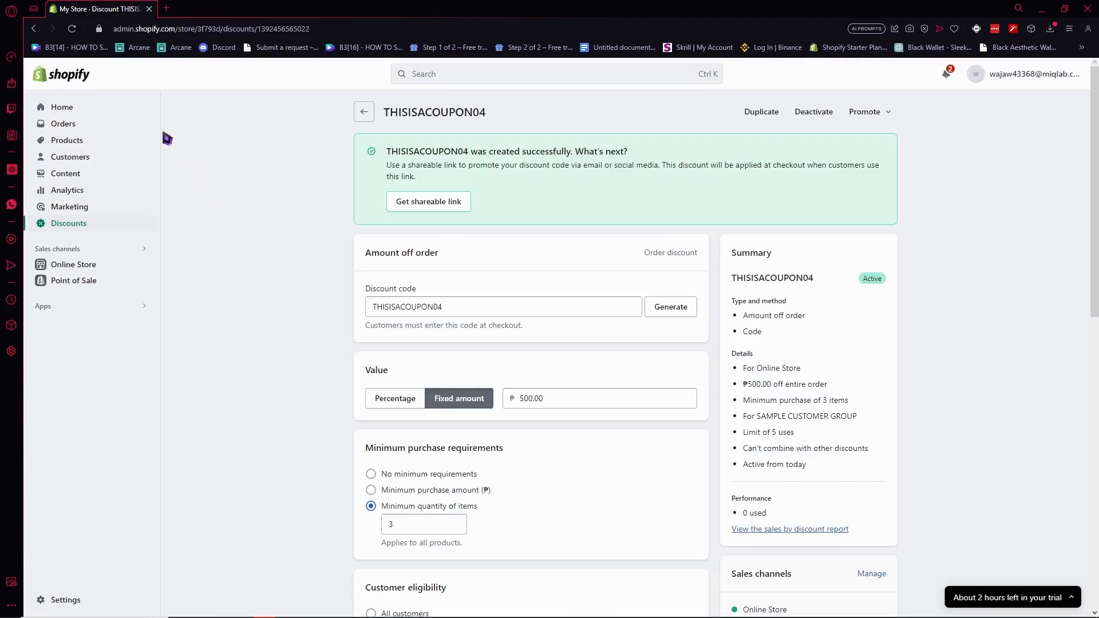
click(130, 113)
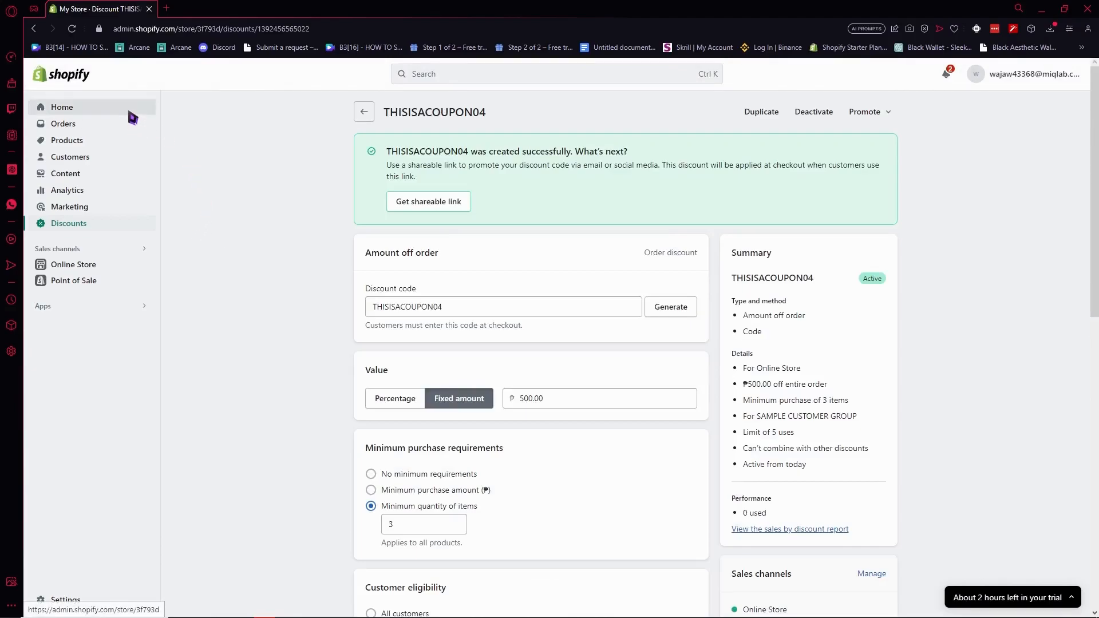